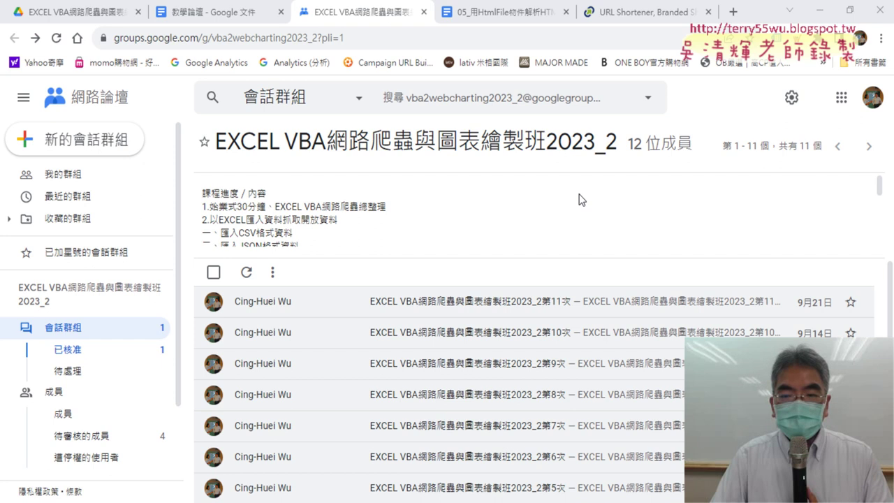
Open the 第11次 lesson thread and scroll through its topics and links
click(541, 306)
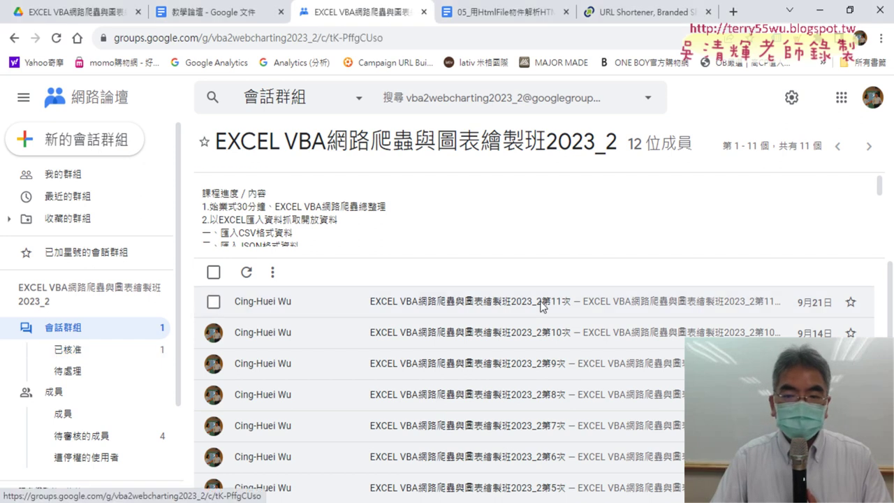
scroll(493, 286, down, 1)
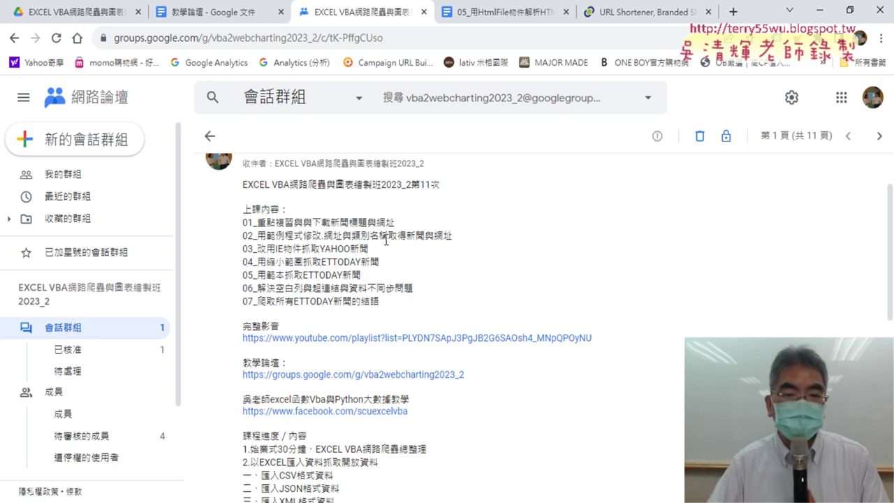
Highlight 新聞標題與網址 and then YAHOO新聞 in the topic list, and bring up the page's context menu
drag(330, 224, 396, 223)
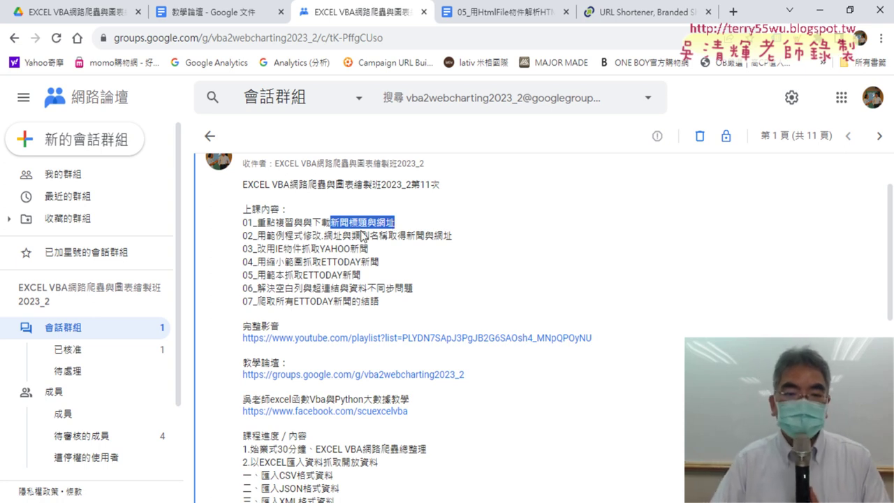
drag(319, 249, 369, 248)
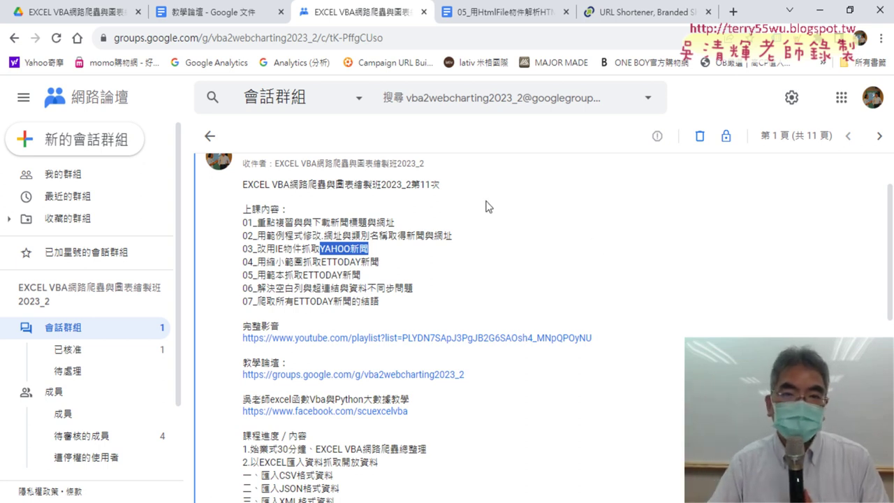
right_click(432, 203)
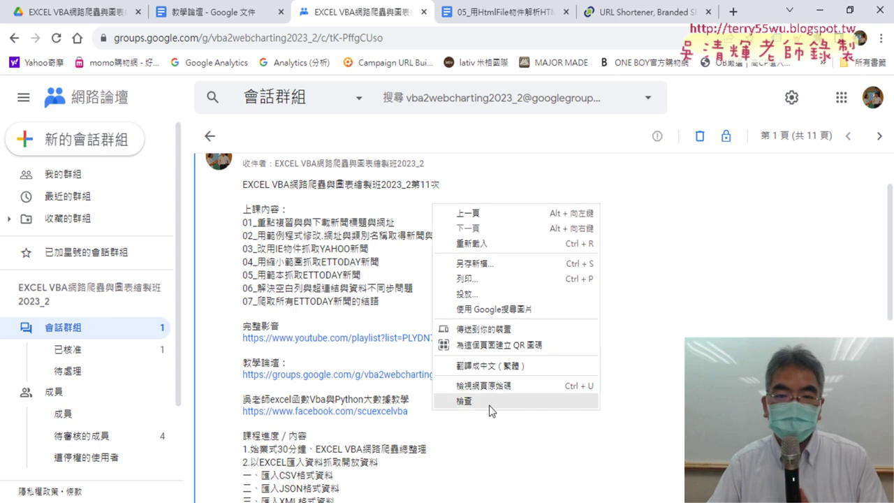
click(489, 403)
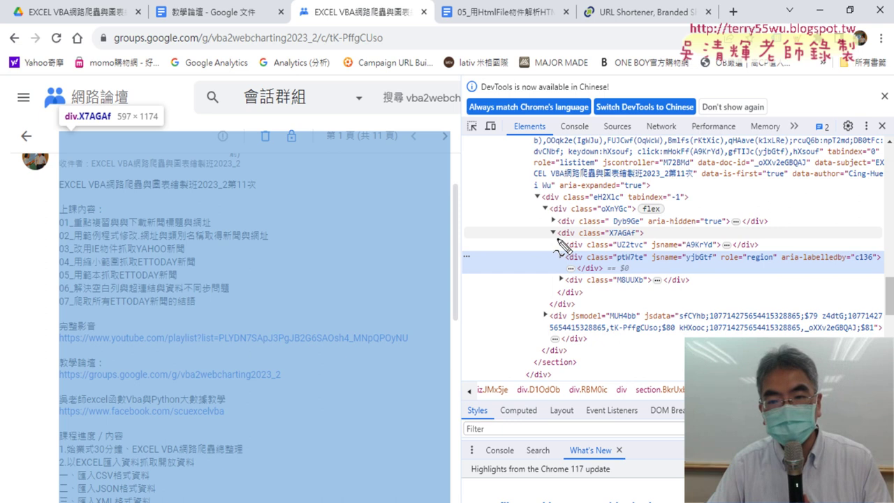
drag(556, 238, 630, 239)
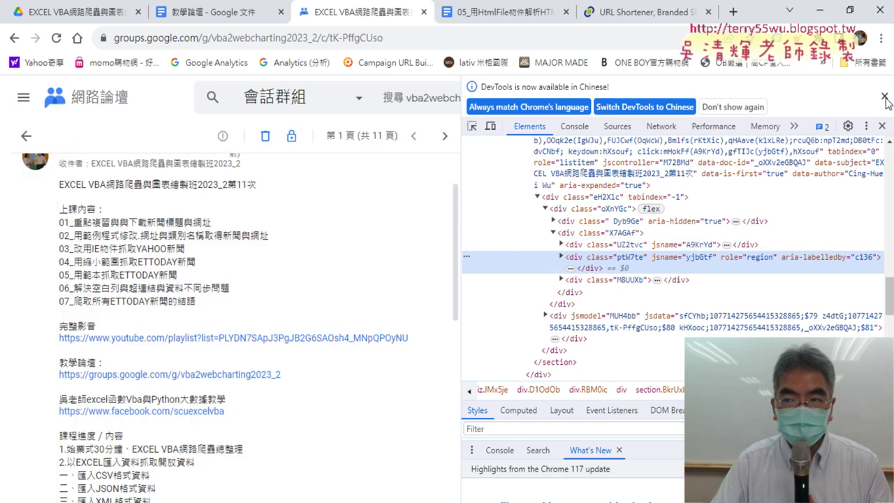
click(884, 96)
click(881, 84)
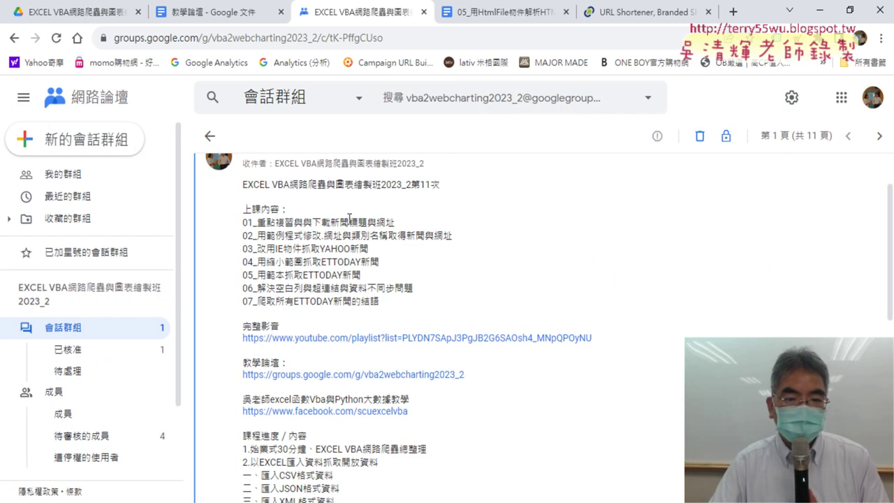
Open the lesson video playlist in its own tab, then highlight 新聞與網址 and YAHOO新聞 in the thread
click(434, 338)
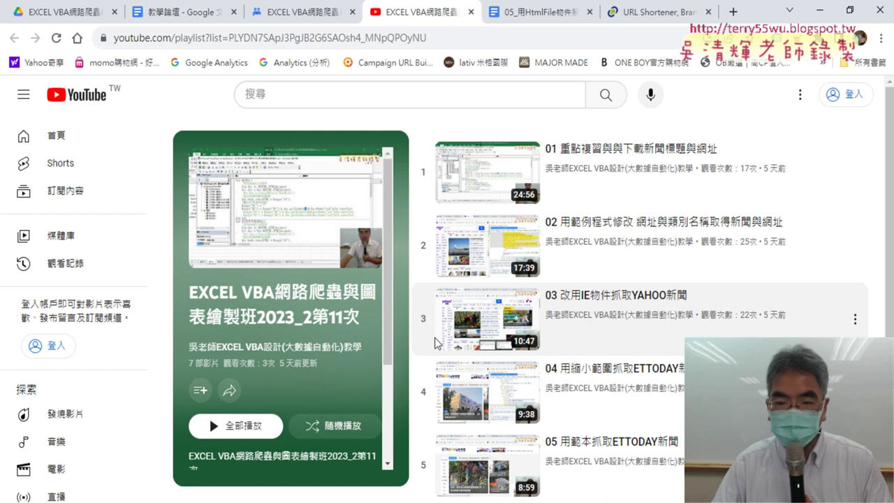
click(315, 12)
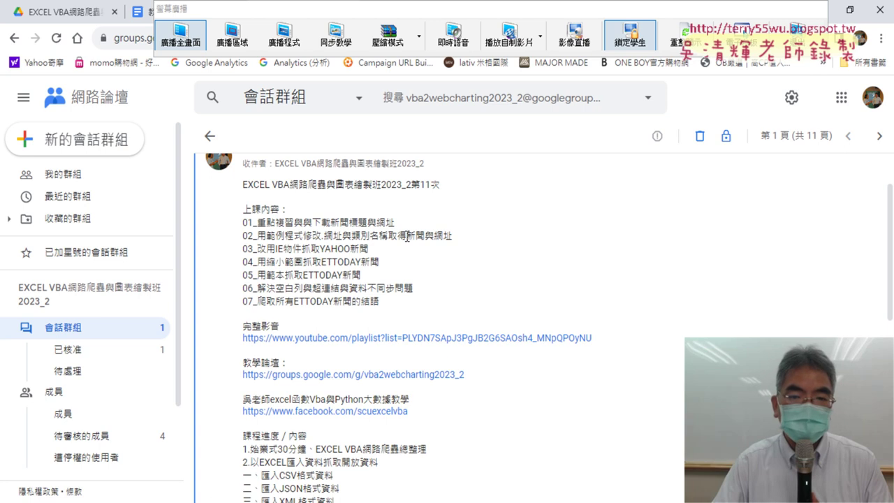
drag(407, 237, 454, 236)
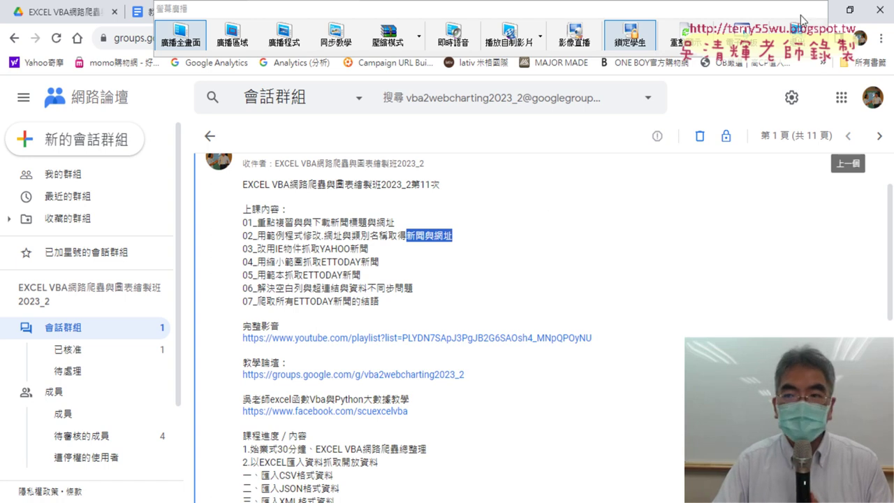
drag(727, 9, 668, 18)
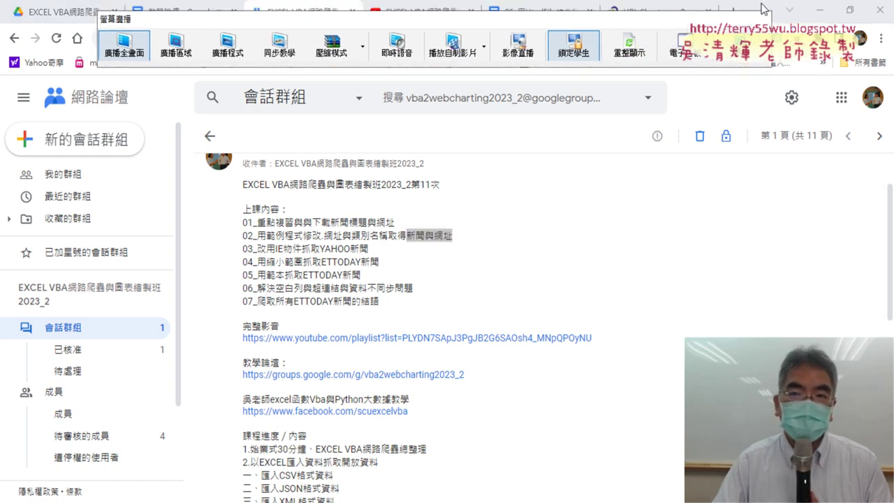
drag(319, 249, 375, 249)
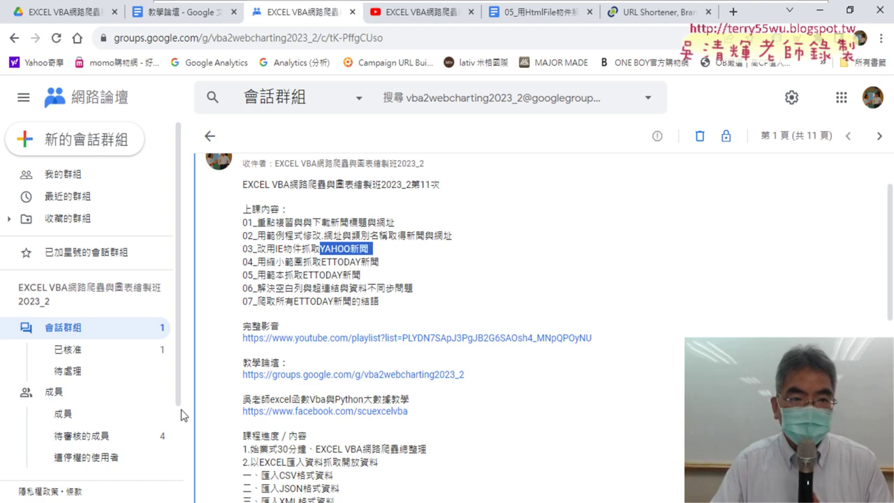
Open the 05_用HtmlFile物件解析HTML原始碼與擷取網路資料 document from the Drive _雲端白板 folder
click(66, 13)
click(272, 269)
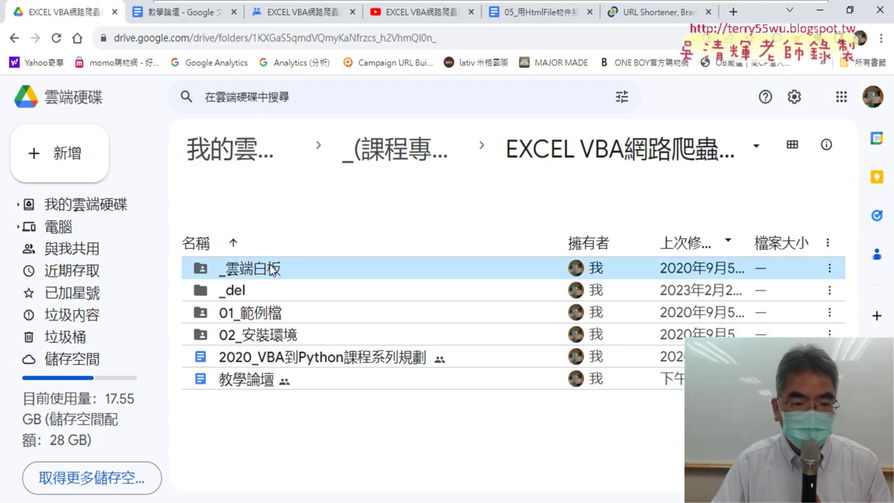
double_click(273, 269)
scroll(308, 294, down, 2)
scroll(337, 377, down, 2)
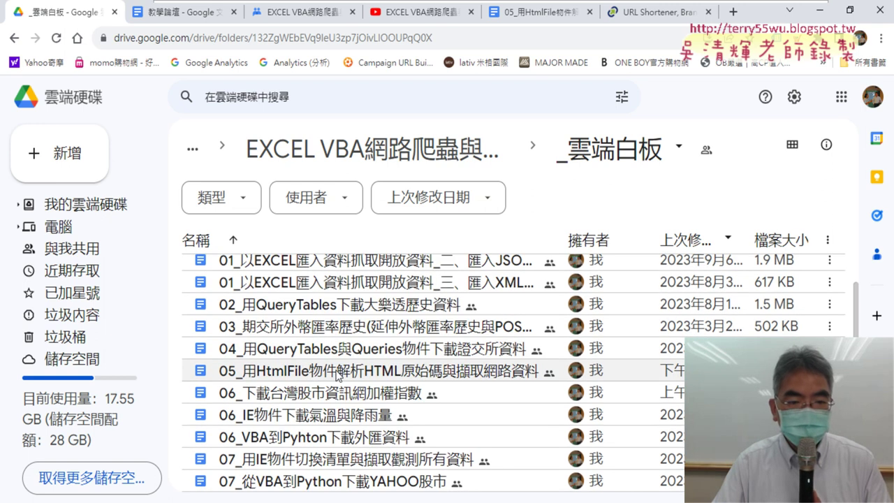
double_click(338, 377)
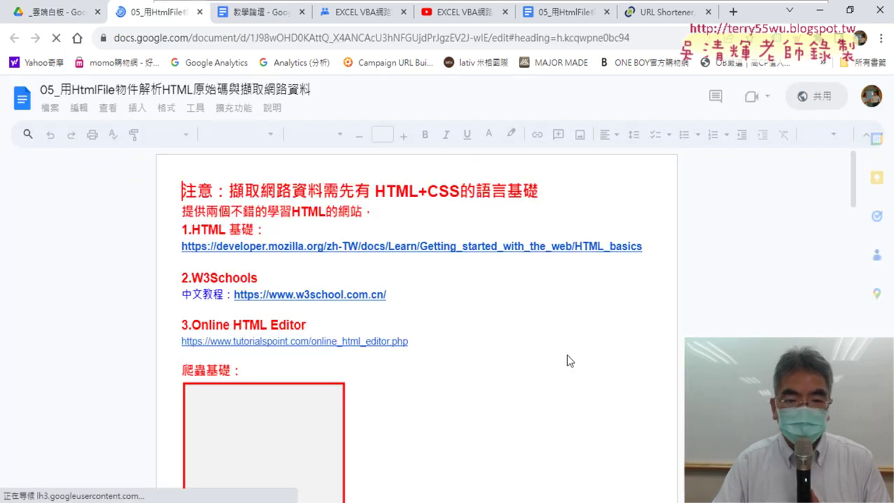
Scroll the notes down to the 下載YAHOO焦點新聞標題與網址 Sub's code
scroll(567, 355, down, 5)
scroll(597, 347, down, 4)
scroll(622, 343, down, 3)
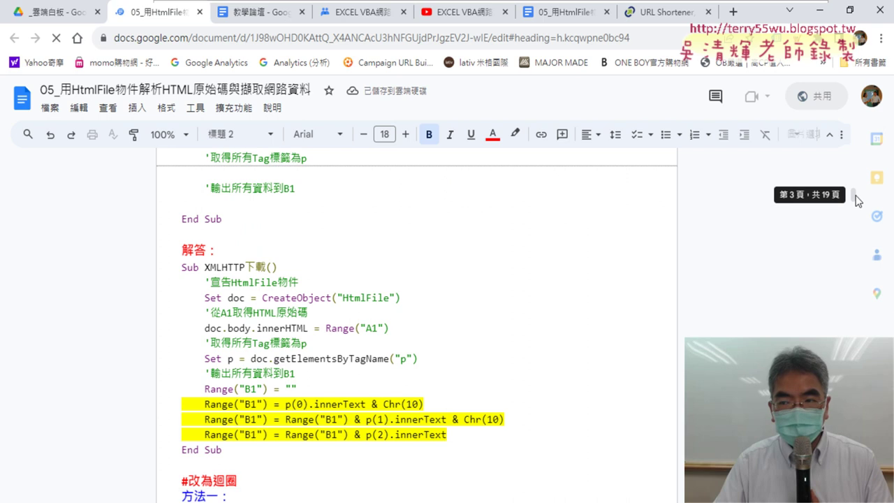
drag(856, 199, 852, 339)
scroll(417, 324, up, 4)
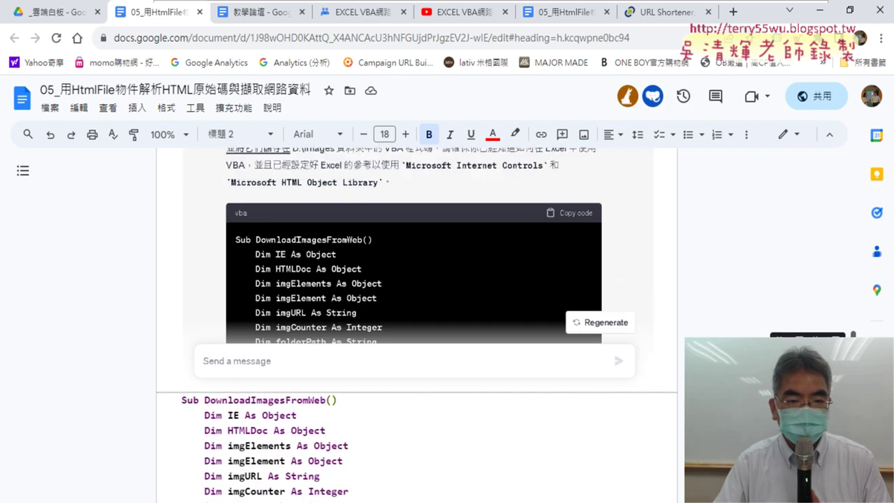
scroll(417, 325, up, 5)
scroll(625, 320, down, 5)
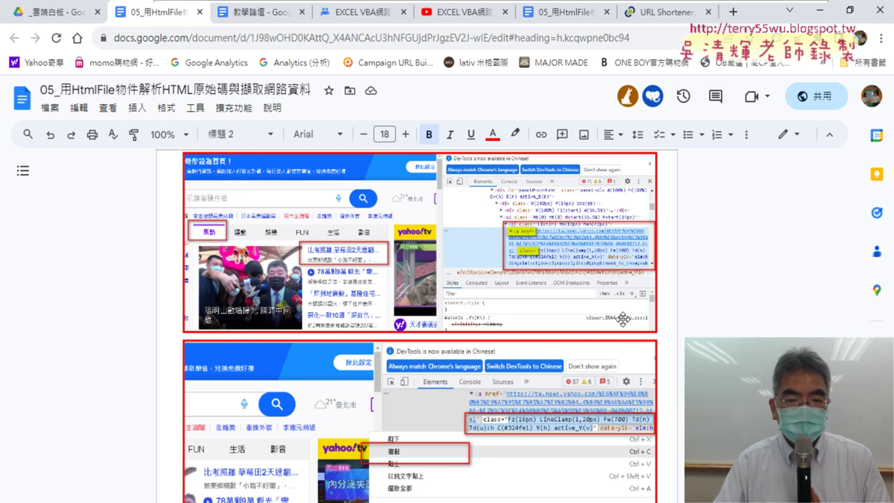
scroll(625, 321, down, 5)
scroll(624, 319, down, 4)
scroll(624, 316, down, 2)
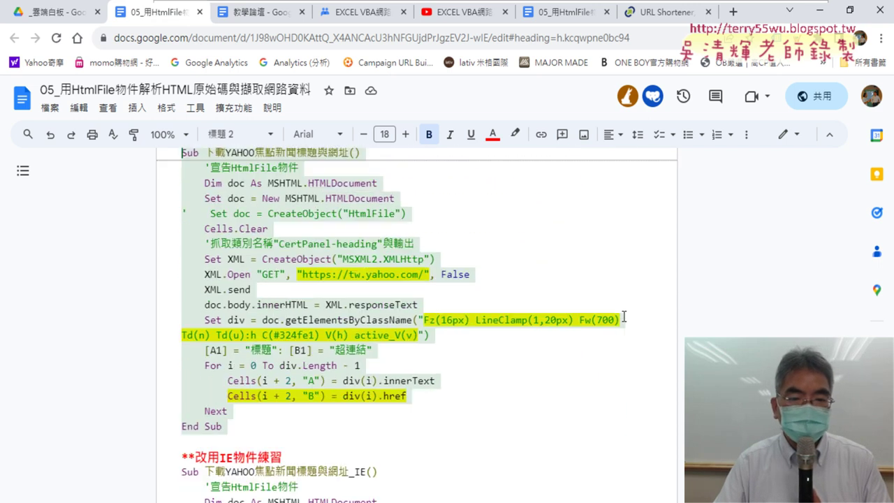
scroll(615, 314, down, 1)
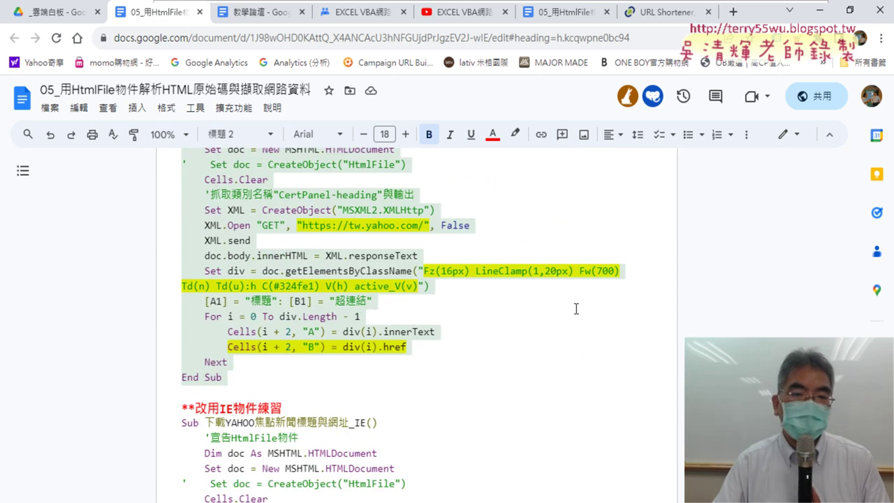
click(338, 239)
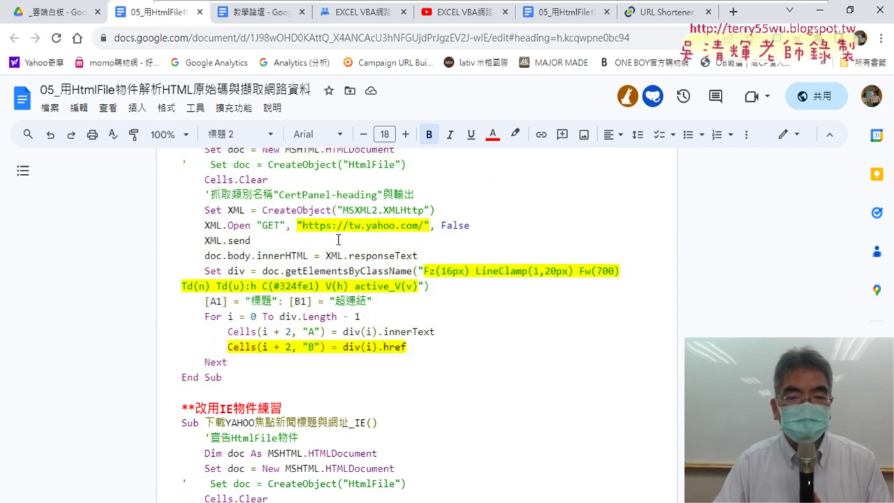
drag(299, 224, 428, 226)
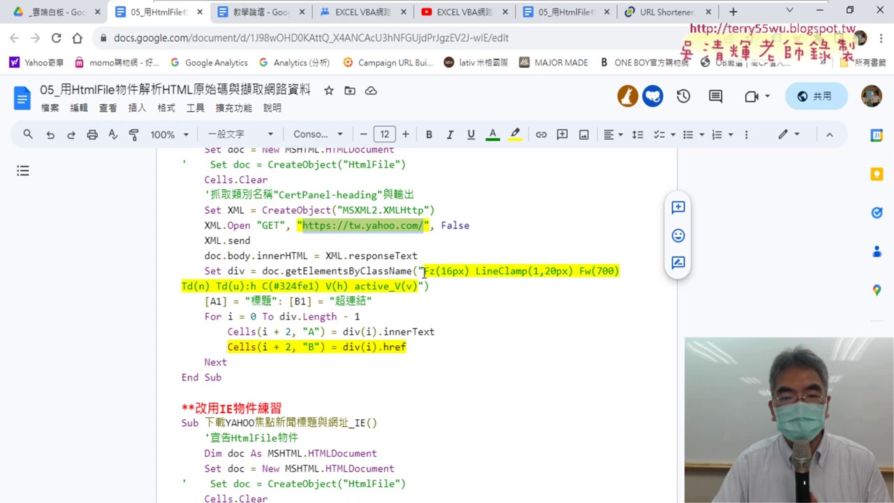
drag(424, 272, 416, 285)
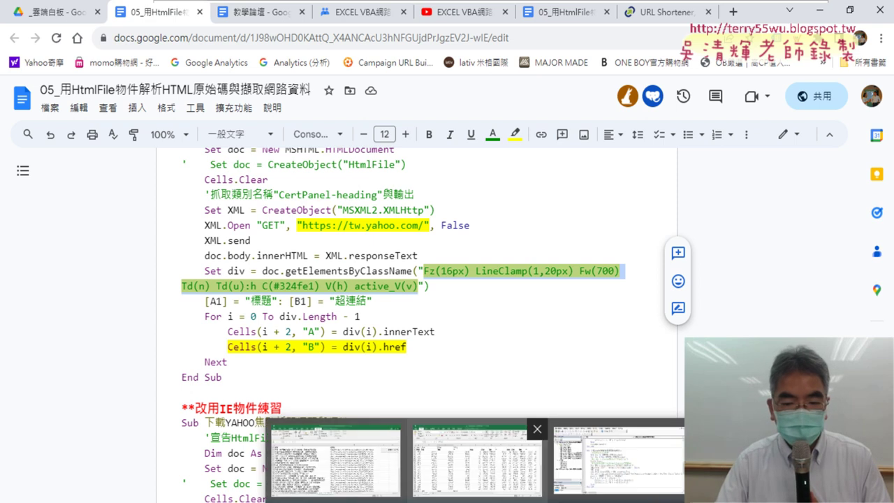
Rerun the Yahoo scraping macro on Excel's 下載YAHOO焦點新聞標題與網址 sheet
click(369, 439)
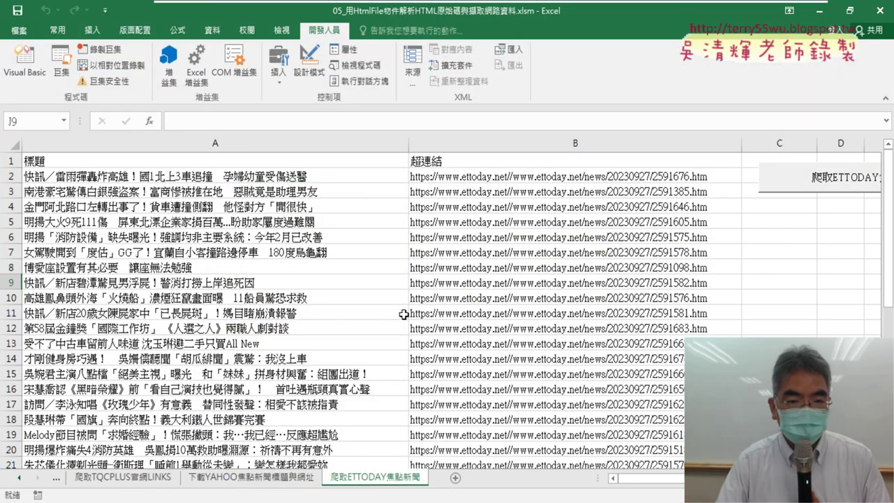
click(269, 478)
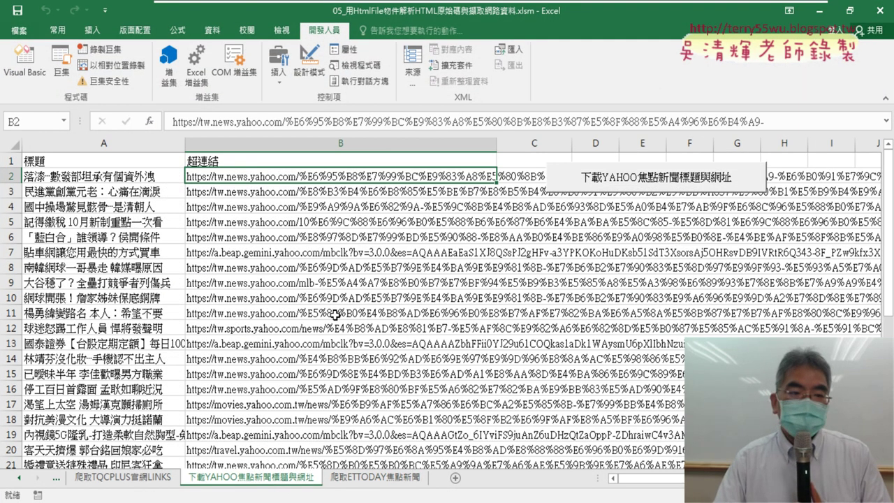
click(655, 180)
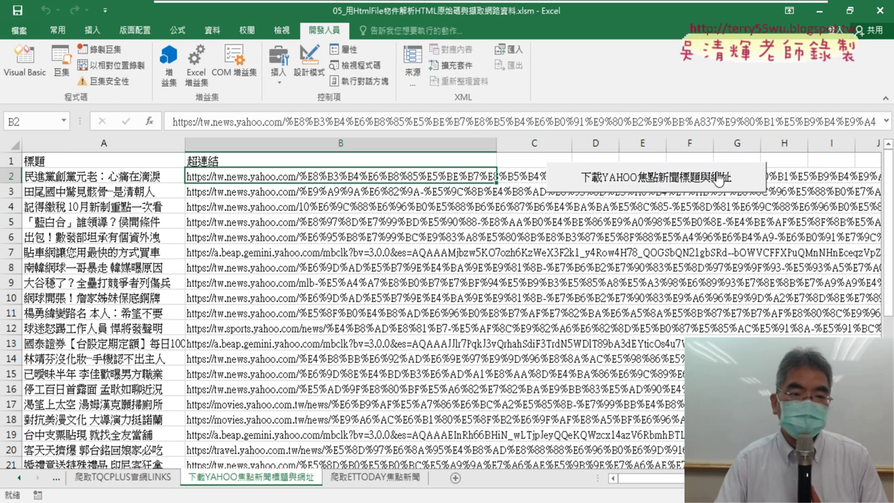
Check the refreshed headlines reach A37, select rows 2–7, and return to the Docs notes
click(122, 163)
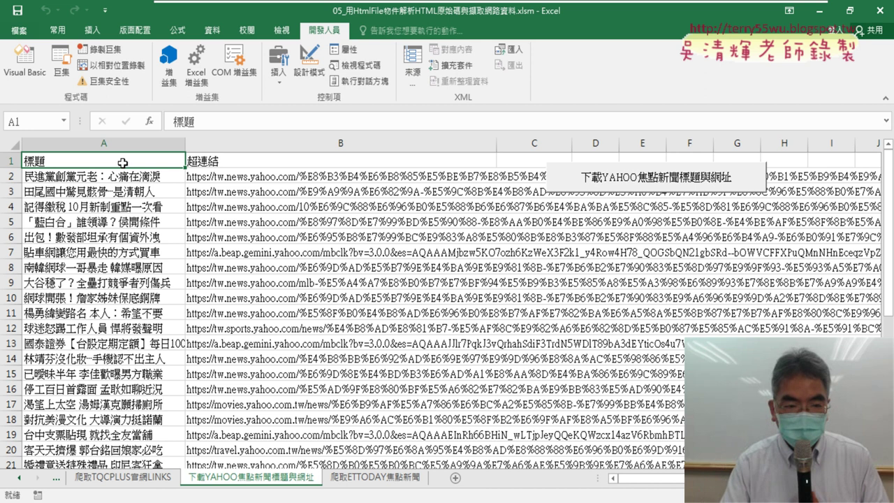
key(ctrl+Down)
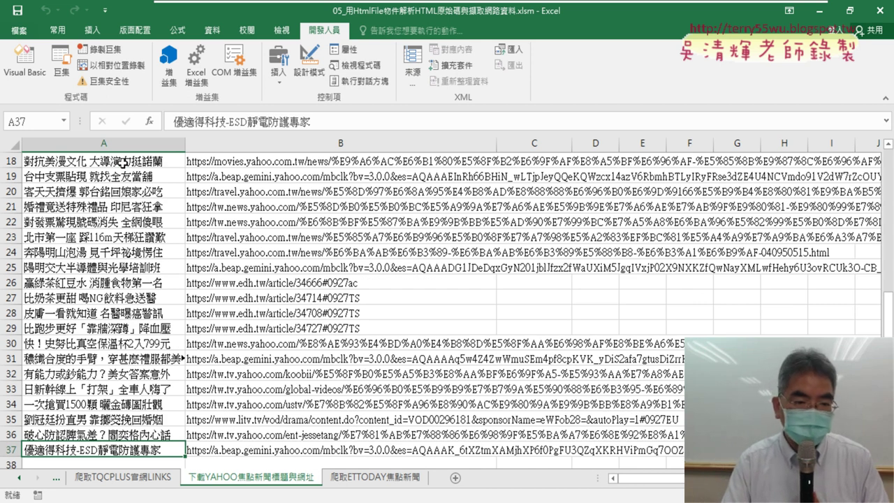
key(ctrl+Up)
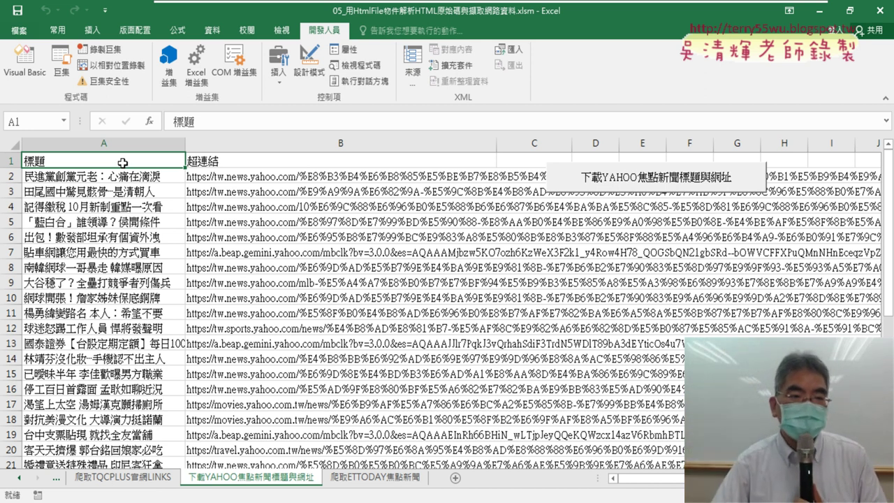
drag(12, 175, 13, 251)
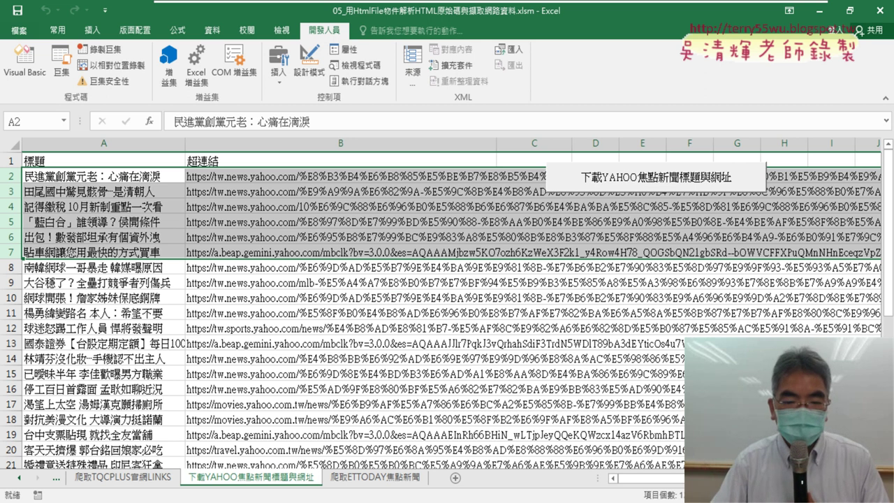
key(alt+Tab)
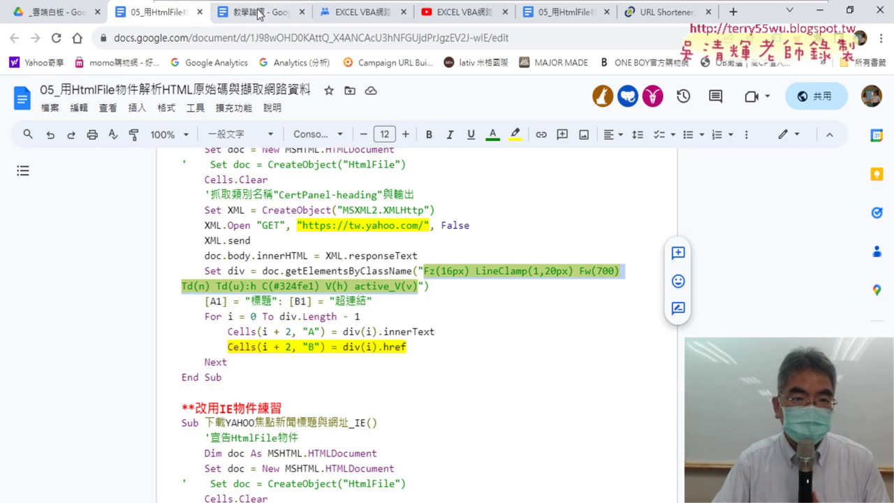
Highlight the ETTODAY新聞 and YAHOO新聞 outline items in the class post, then return to the notes
click(356, 12)
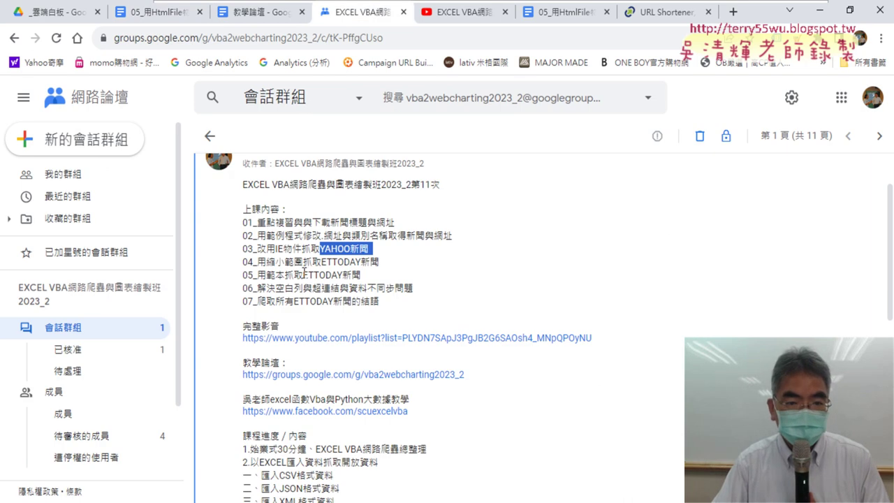
drag(303, 274, 363, 276)
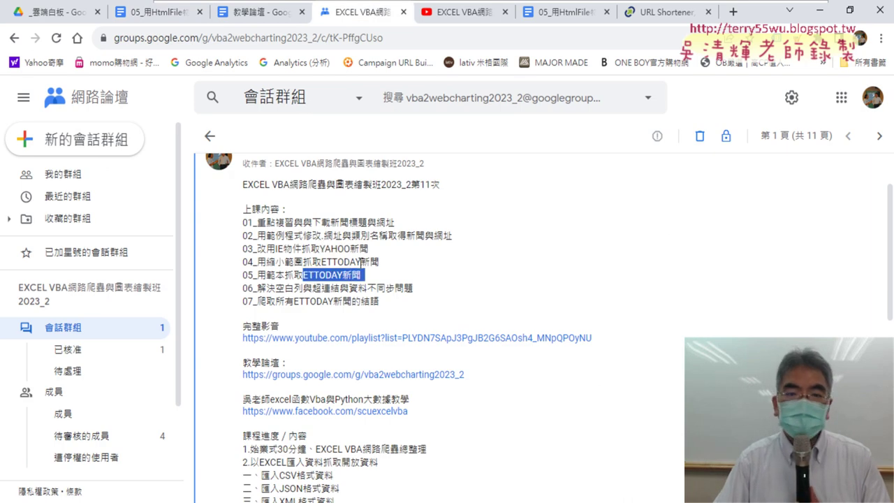
mouse_move(320, 248)
mouse_down()
mouse_move(385, 262)
mouse_move(374, 257)
mouse_up()
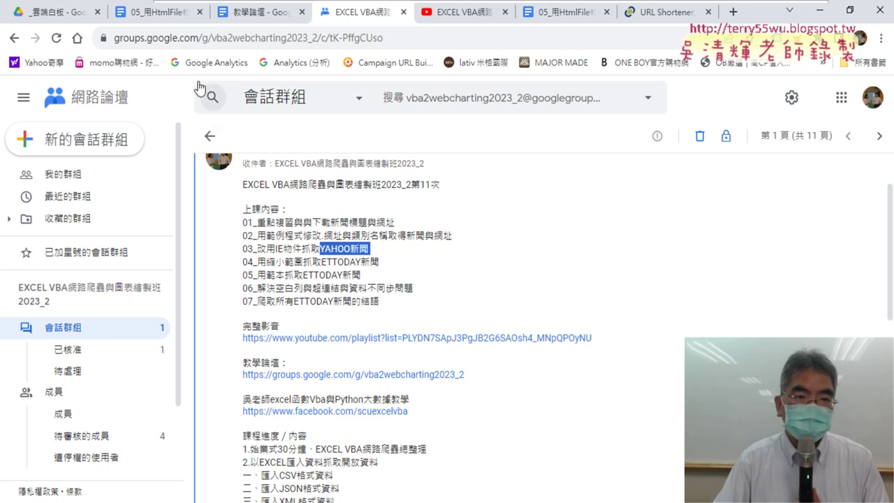
click(156, 17)
Scroll past the Yahoo code and 範例三 screenshots down to the Sub 爬取ETTODAY焦點新聞 code
scroll(324, 292, up, 3)
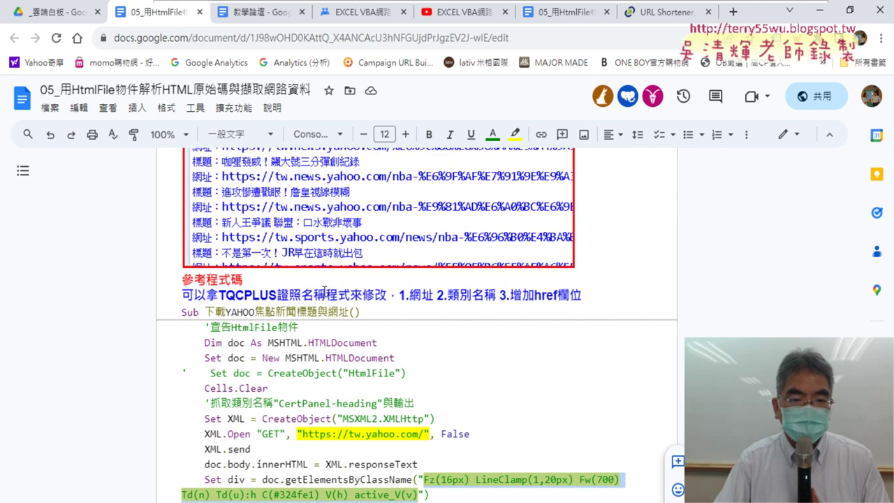
scroll(324, 292, up, 3)
scroll(324, 292, up, 2)
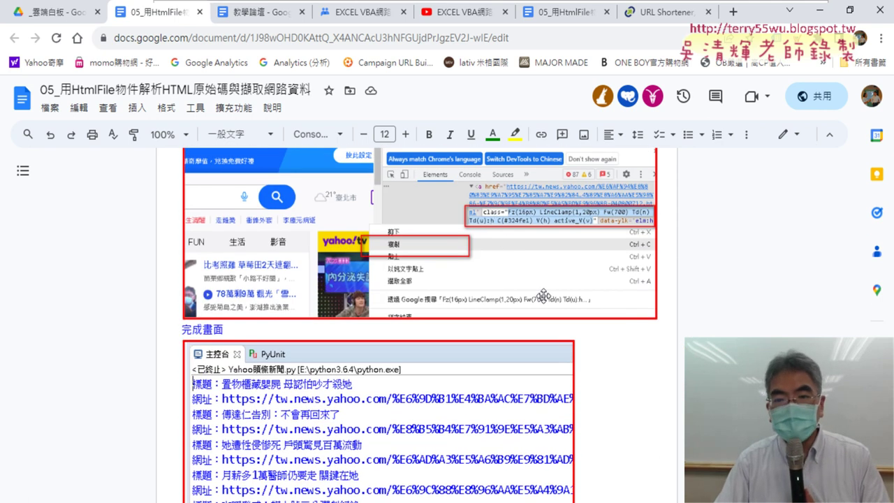
scroll(567, 376, down, 1)
scroll(568, 376, down, 2)
scroll(571, 380, down, 3)
scroll(571, 380, down, 3)
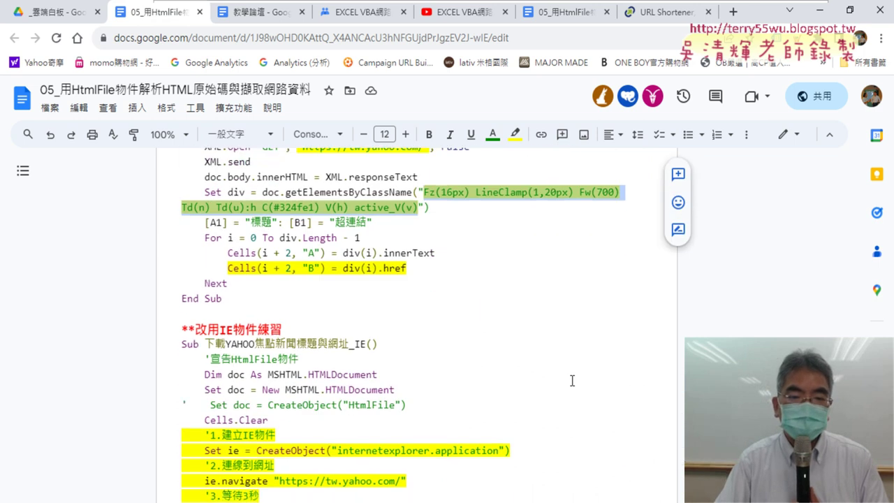
scroll(571, 380, down, 2)
scroll(572, 380, down, 1)
scroll(568, 378, down, 2)
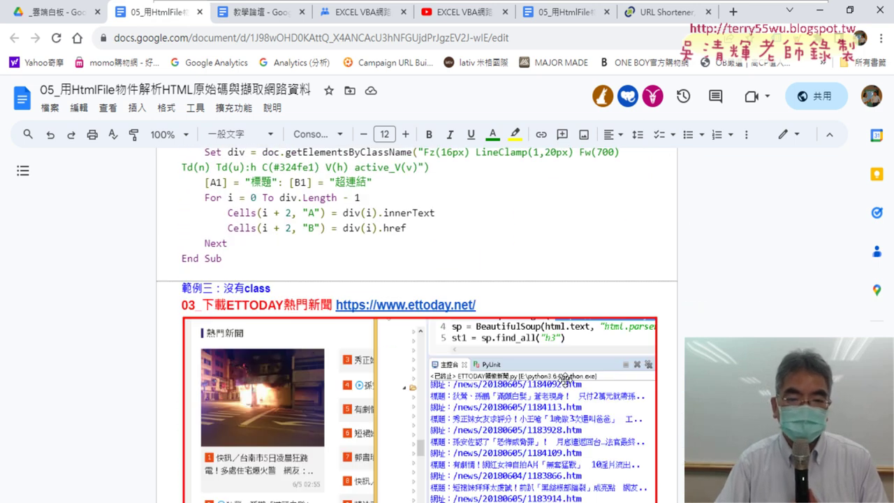
scroll(565, 377, down, 2)
scroll(512, 353, down, 4)
scroll(496, 349, down, 3)
scroll(493, 348, down, 2)
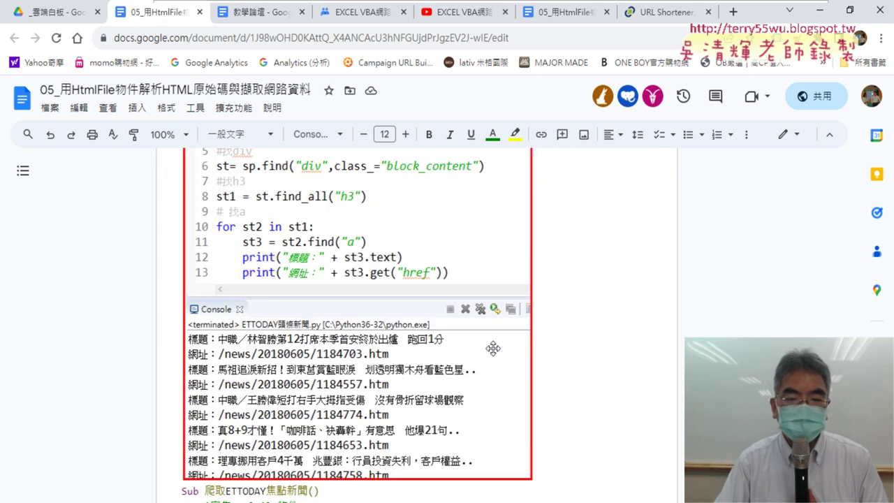
scroll(493, 347, down, 1)
scroll(493, 348, down, 2)
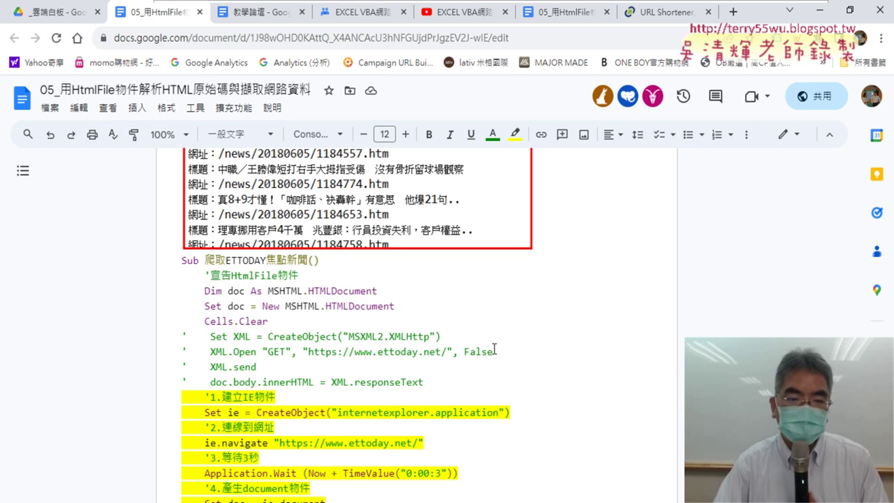
scroll(494, 349, down, 3)
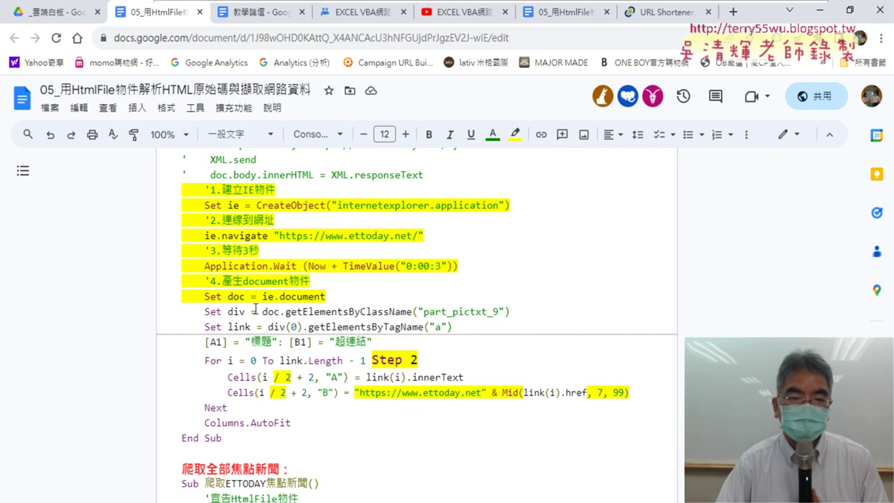
scroll(273, 312, up, 1)
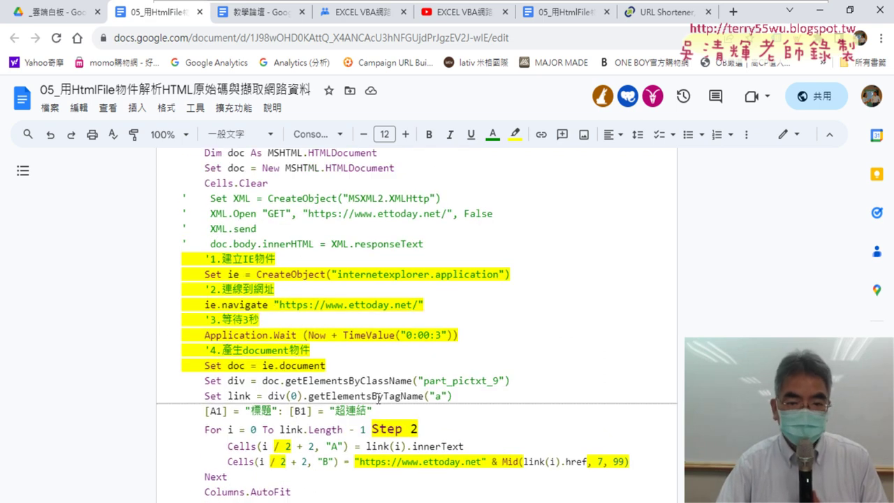
click(290, 380)
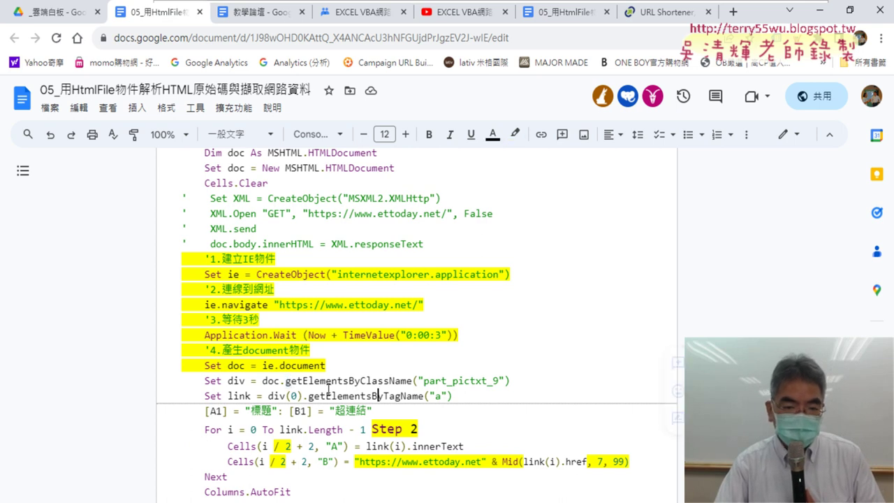
double_click(232, 381)
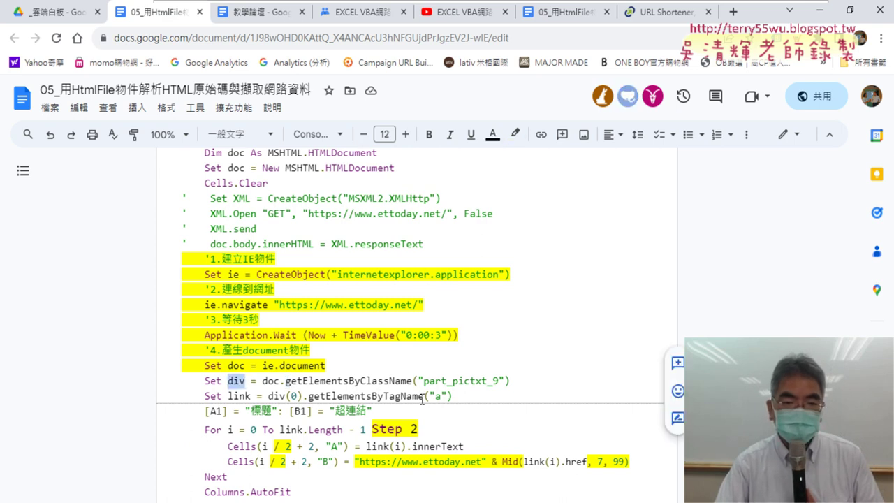
drag(423, 380, 497, 380)
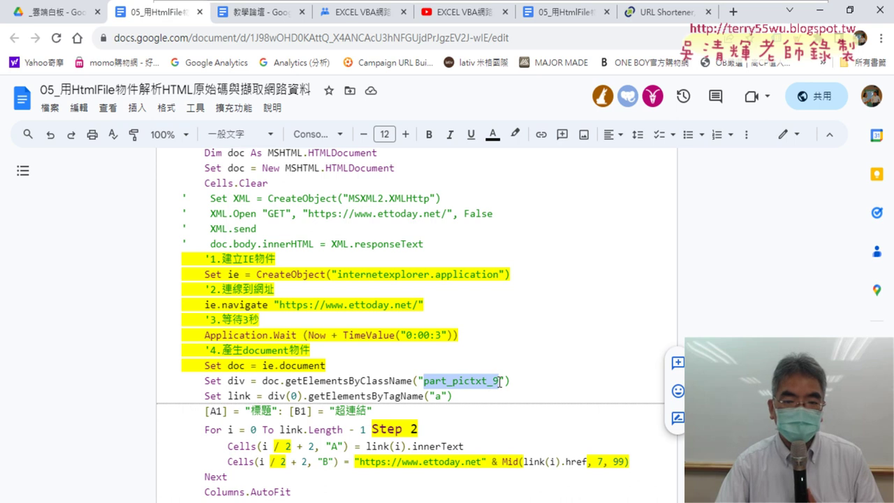